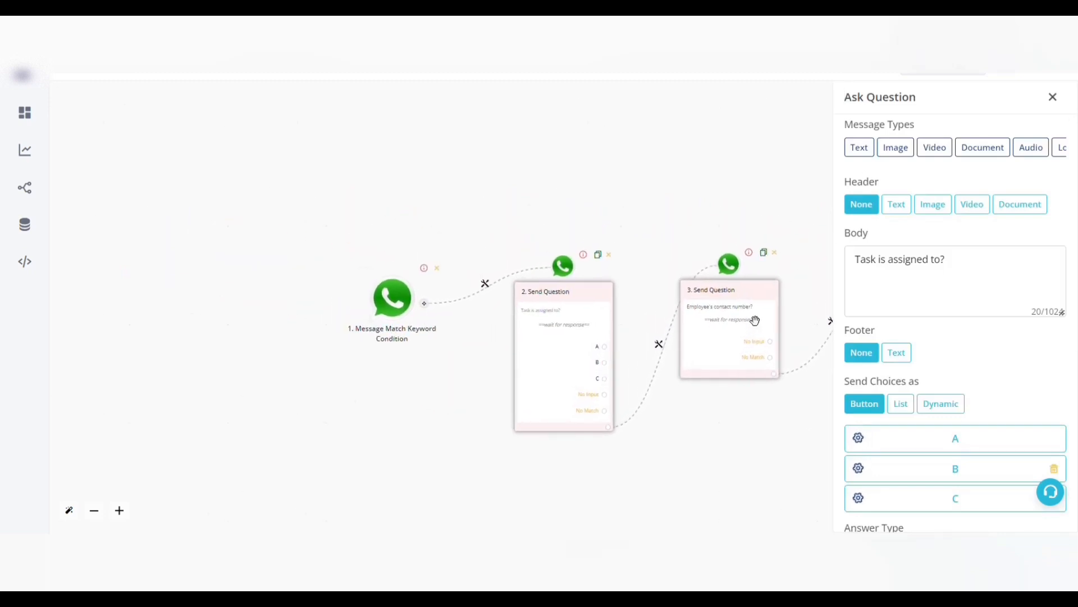
Review the employee contact number and task description questions and the settings of the Add New Row (V2) step.
{"action": "left_click", "coordinate": [755, 321]}
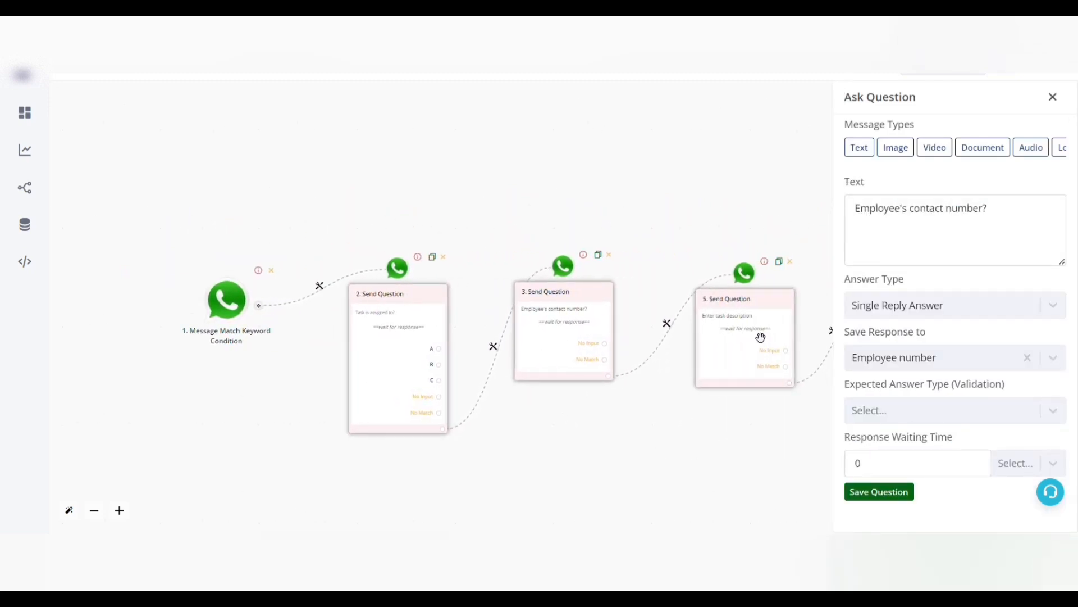
{"action": "left_click", "coordinate": [758, 337]}
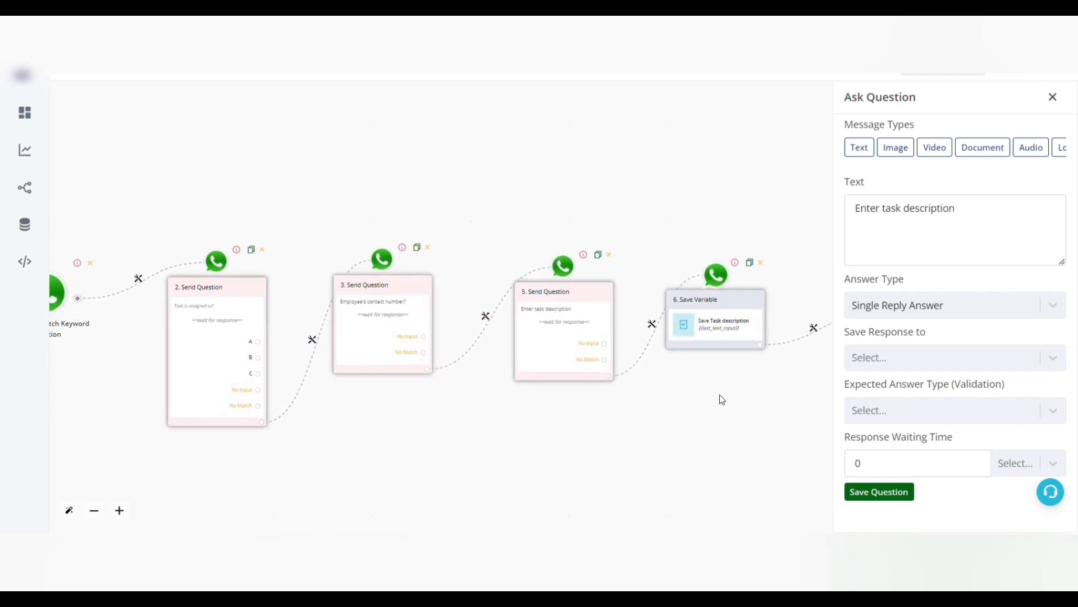
{"action": "left_click_drag", "start_coordinate": [739, 388], "coordinate": [543, 335]}
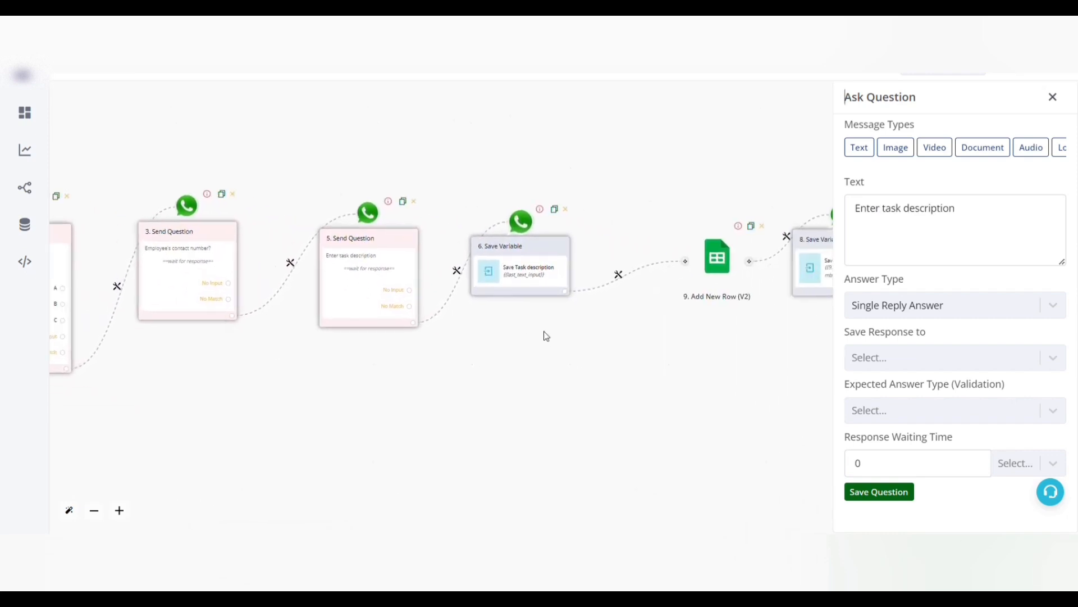
{"action": "left_click", "coordinate": [718, 265]}
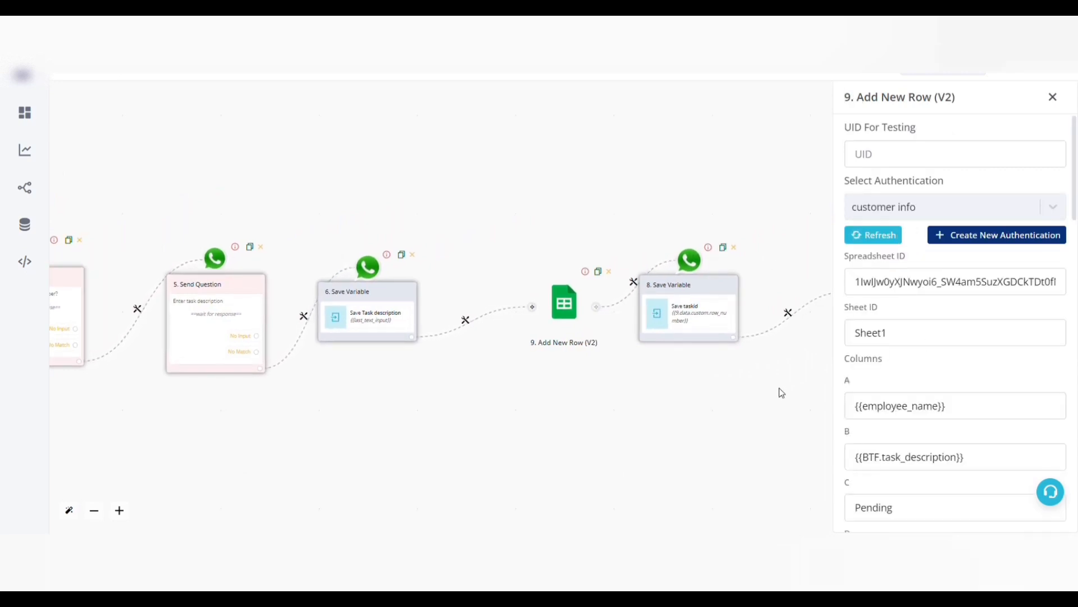
{"action": "left_click_drag", "start_coordinate": [763, 388], "coordinate": [361, 332]}
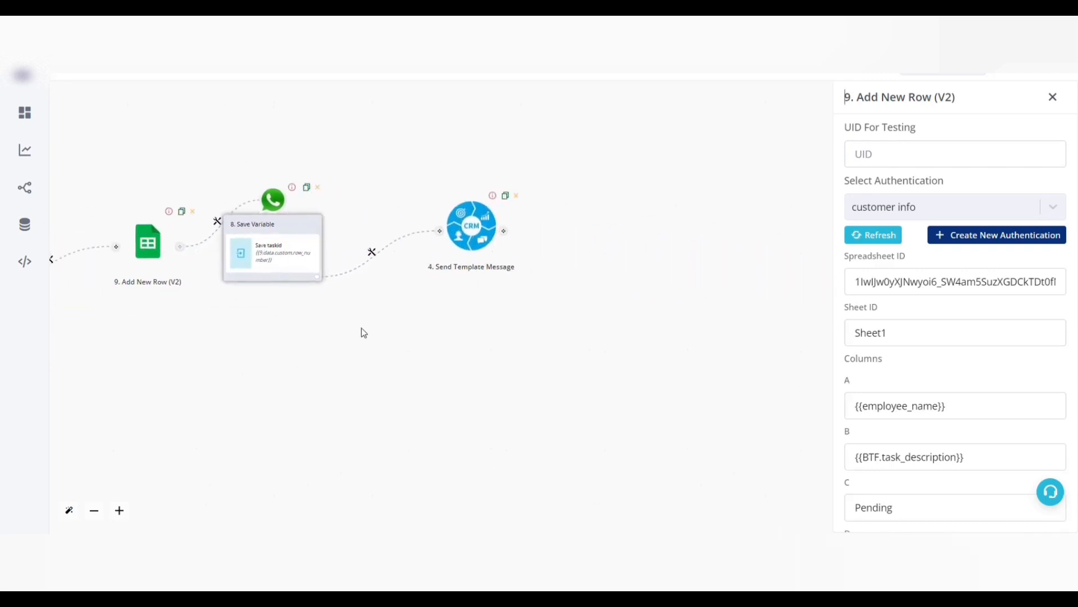
Map the taskid variable in the Save Variable step to row_number from the Add New Row (V2) output.
{"action": "left_click", "coordinate": [281, 246]}
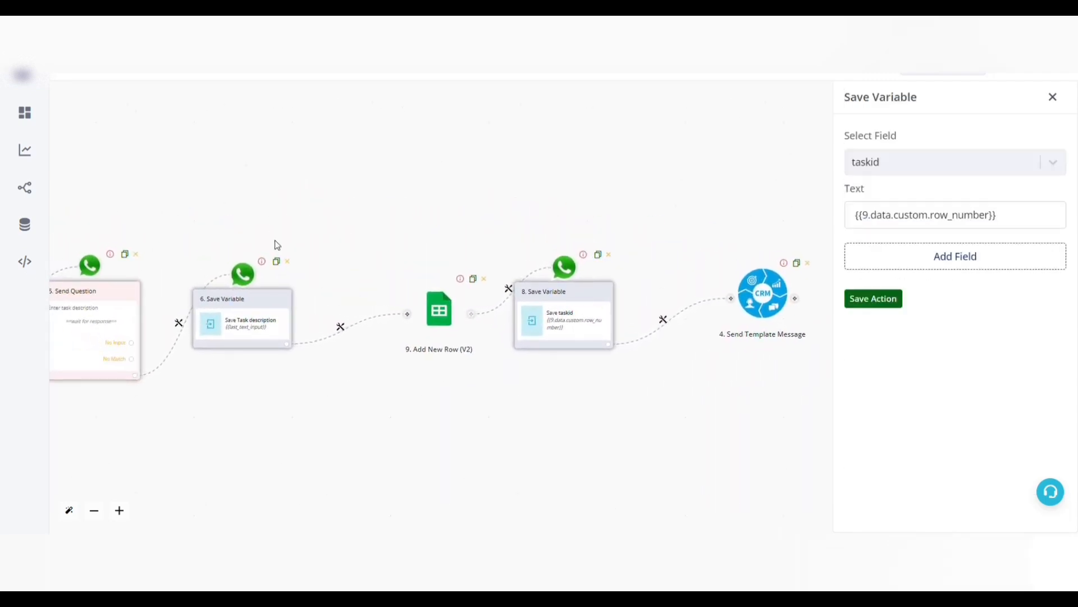
{"action": "left_click_drag", "start_coordinate": [1025, 215], "coordinate": [855, 219]}
{"action": "key", "text": "BackSpace"}
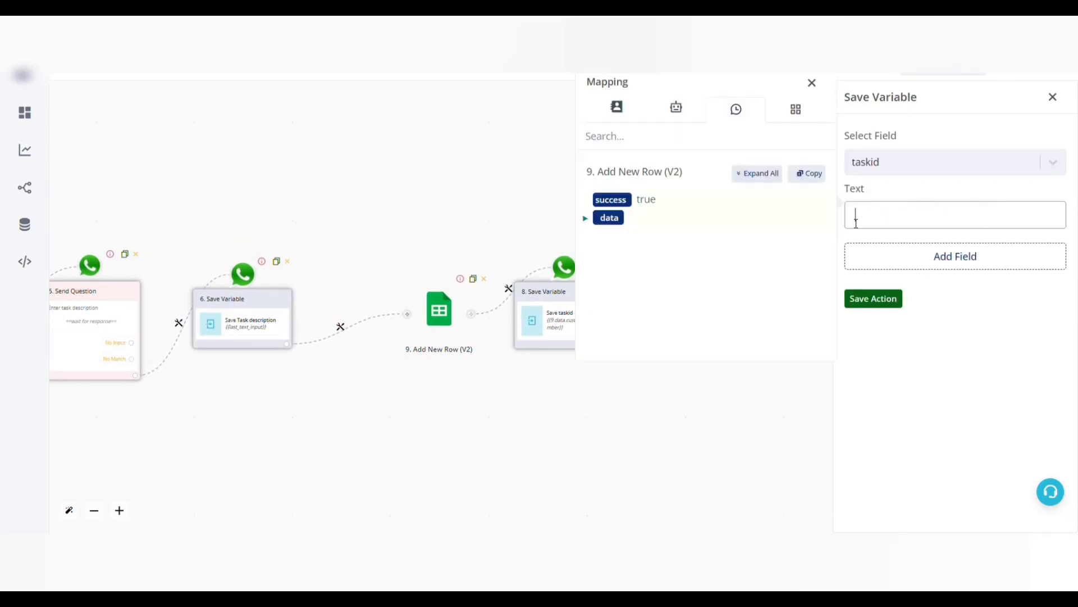
{"action": "left_click", "coordinate": [764, 173]}
{"action": "scroll", "coordinate": [696, 291], "scroll_direction": "down", "scroll_amount": 3}
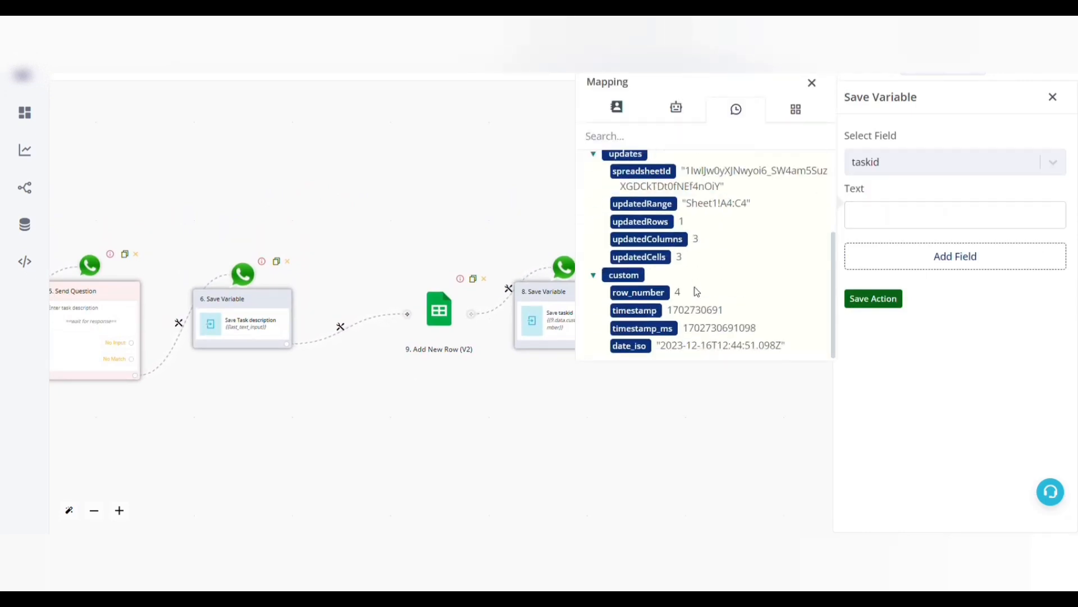
{"action": "left_click", "coordinate": [638, 294]}
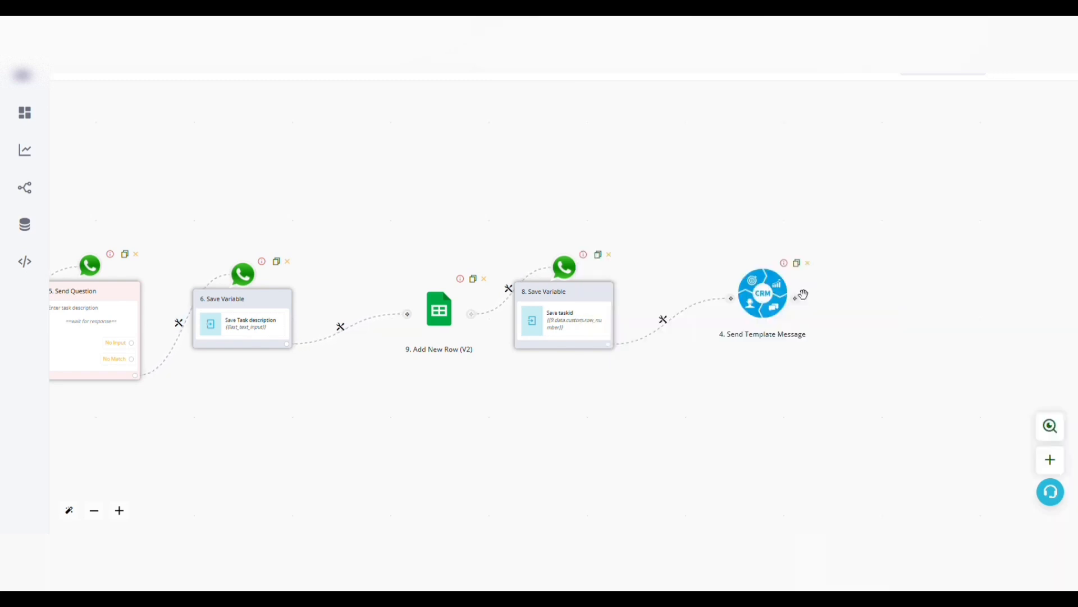
Open the Send Template Message step and check the row 2 task entry across columns A to C in the Google Sheet.
{"action": "left_click", "coordinate": [765, 306]}
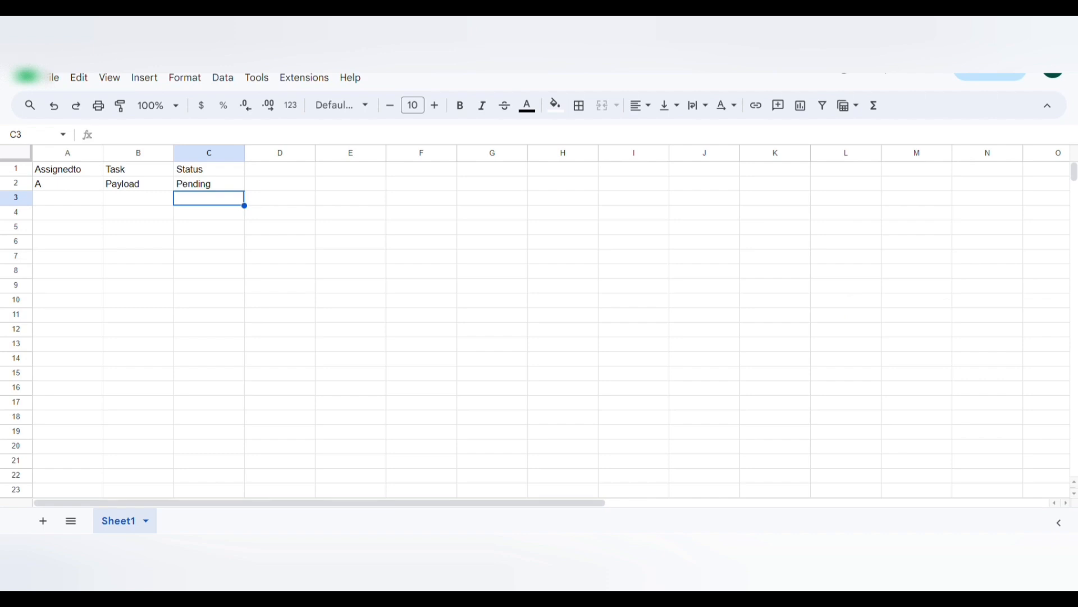
{"action": "left_click", "coordinate": [78, 190]}
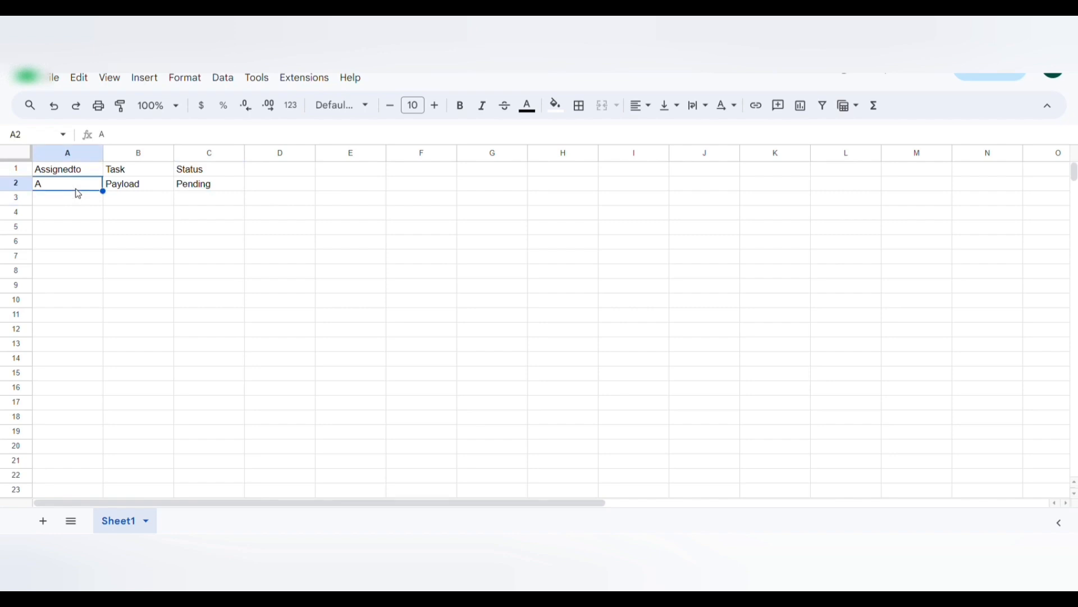
{"action": "key", "text": "Right"}
{"action": "key", "text": "Right"}
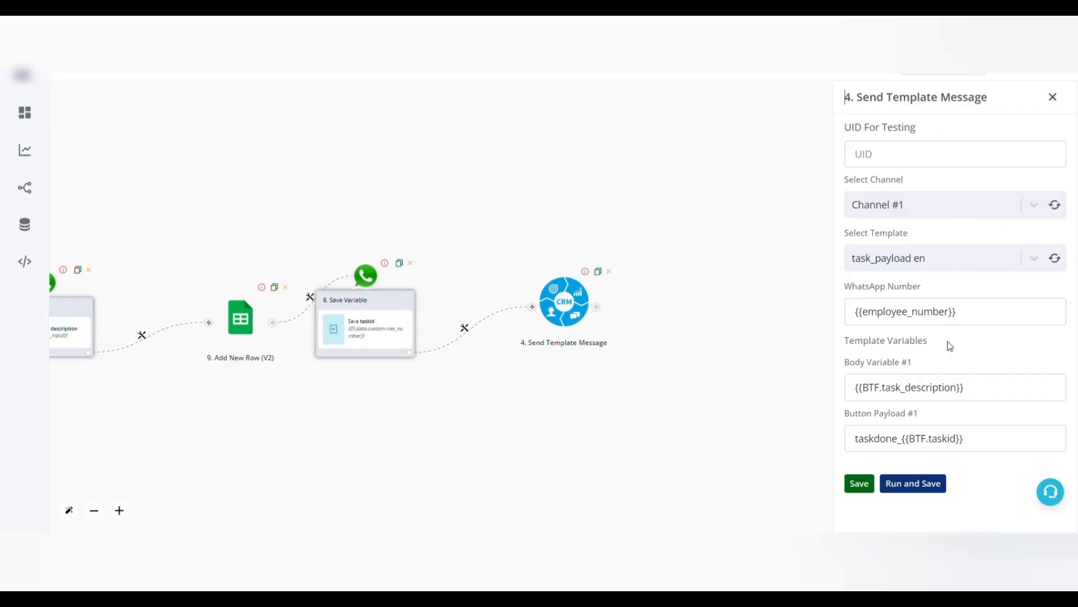
Check the button payload taskdone_{{BTF.taskid}} in the Send Template Message step and save the step.
{"action": "left_click", "coordinate": [902, 440]}
{"action": "left_click", "coordinate": [964, 443]}
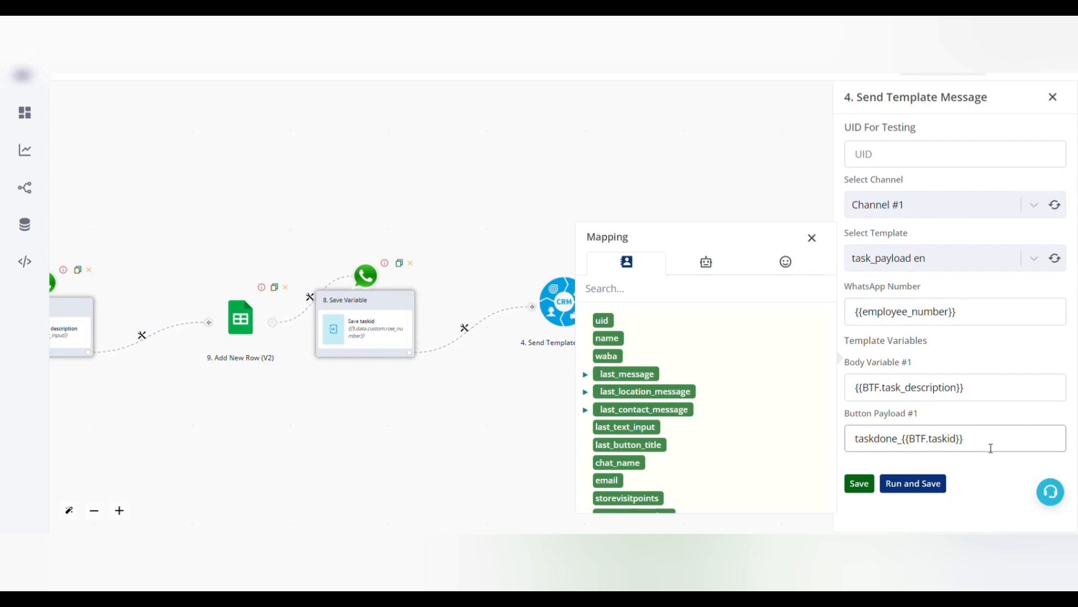
{"action": "left_click", "coordinate": [862, 483]}
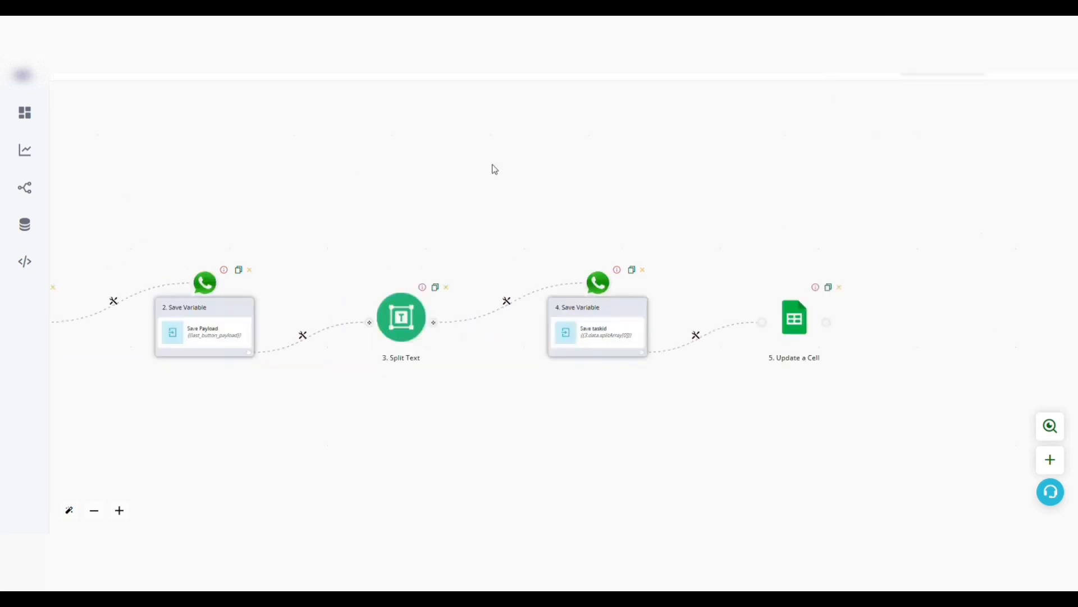
In the Hot Keywords flow, review the Save Variable step storing {{last_button_payload}} in Payload and save the action.
{"action": "left_click", "coordinate": [209, 324]}
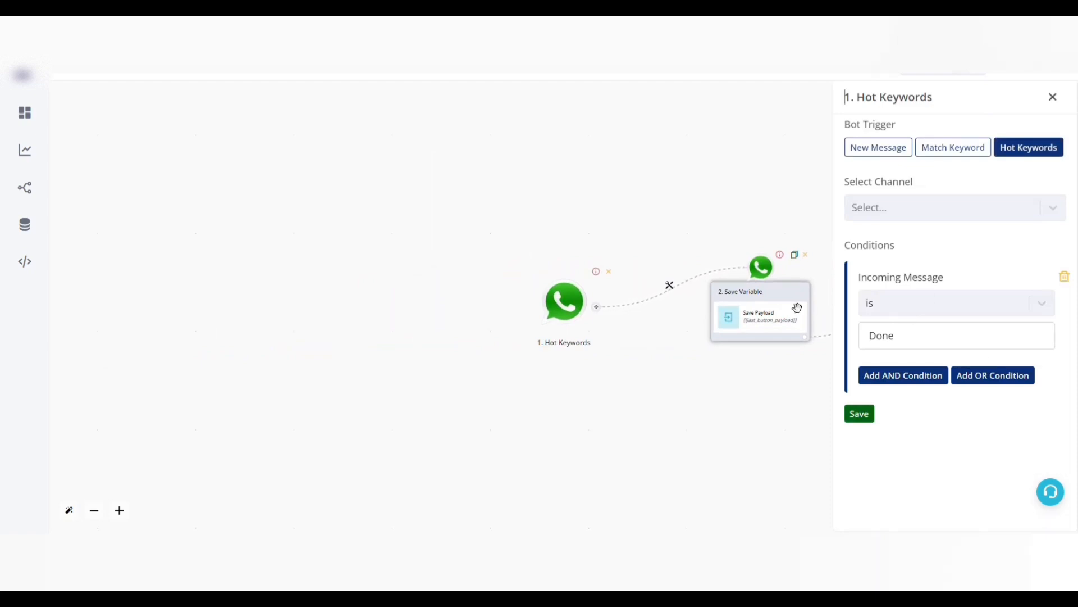
{"action": "left_click", "coordinate": [766, 312]}
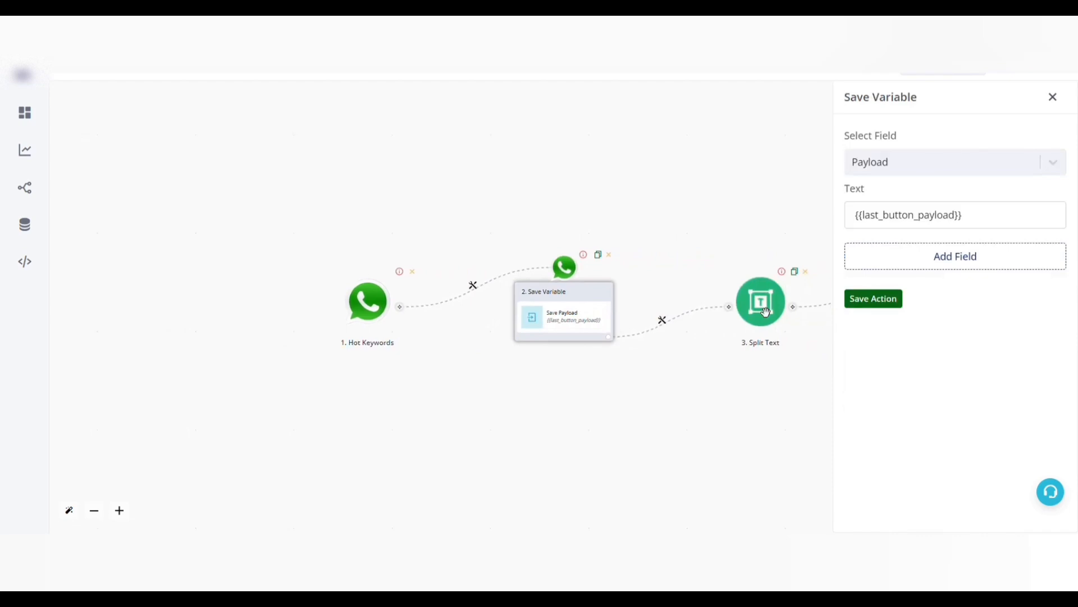
{"action": "left_click", "coordinate": [985, 214]}
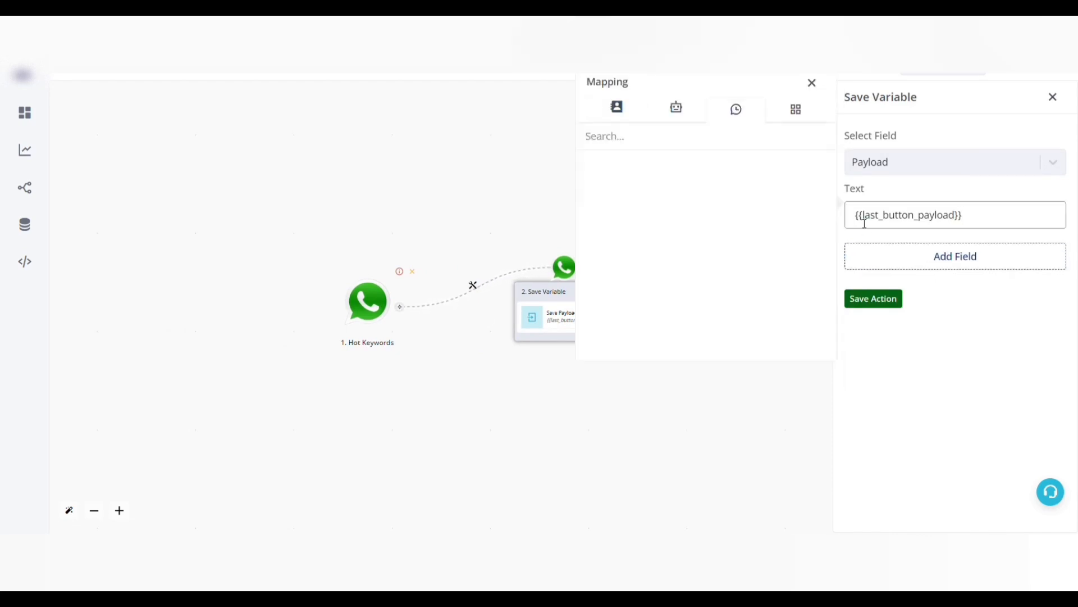
{"action": "left_click_drag", "start_coordinate": [916, 215], "coordinate": [967, 221]}
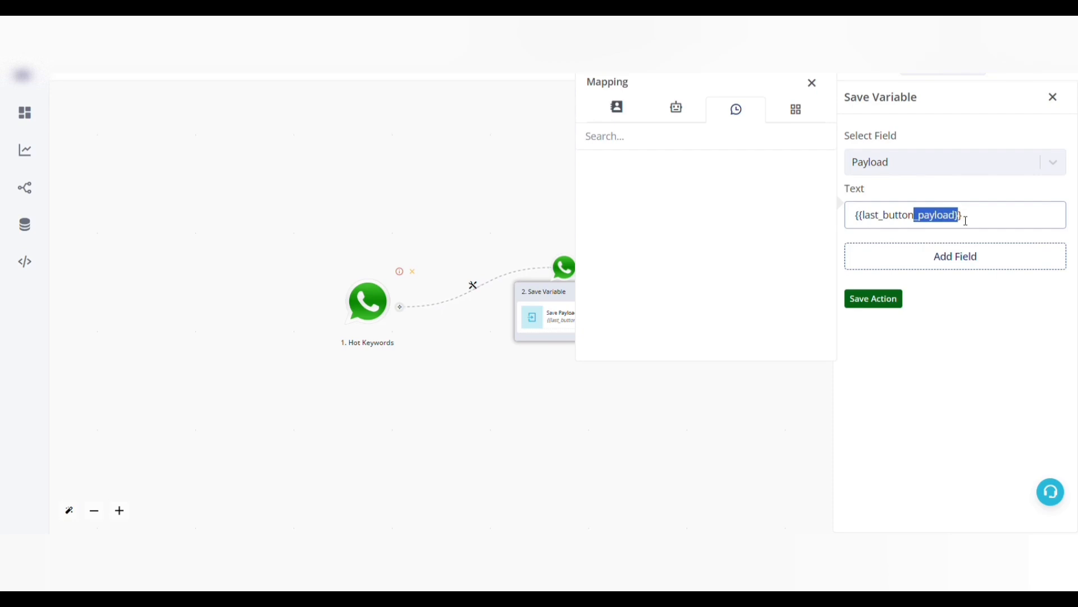
{"action": "left_click", "coordinate": [1012, 214]}
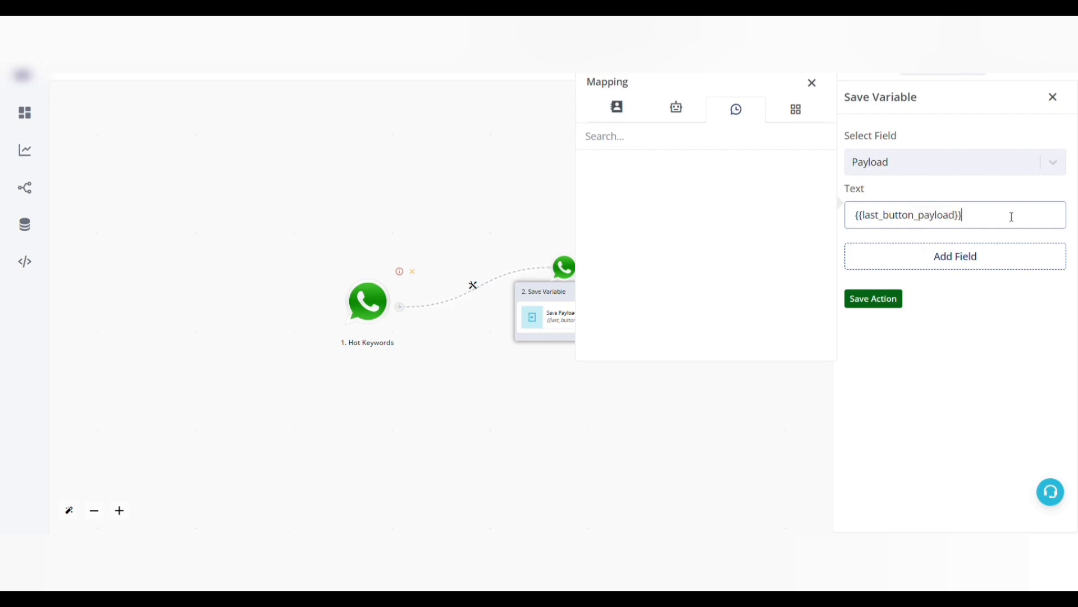
{"action": "left_click", "coordinate": [874, 299]}
Return to the task assignment flow and examine the button payload in its Send Template Message step.
{"action": "left_click_drag", "start_coordinate": [751, 403], "coordinate": [609, 400]}
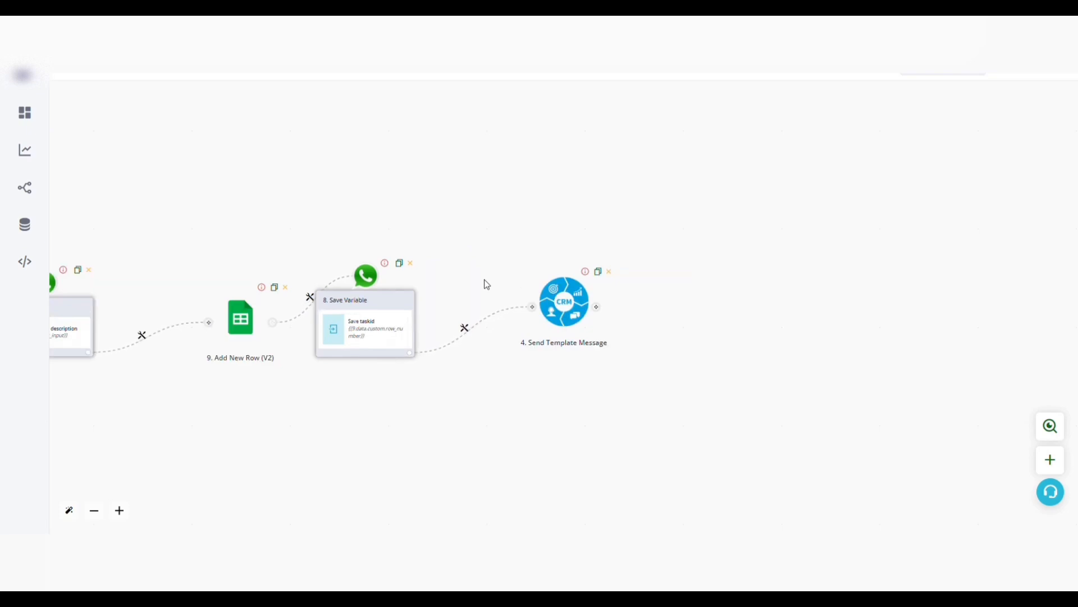
{"action": "left_click", "coordinate": [574, 313]}
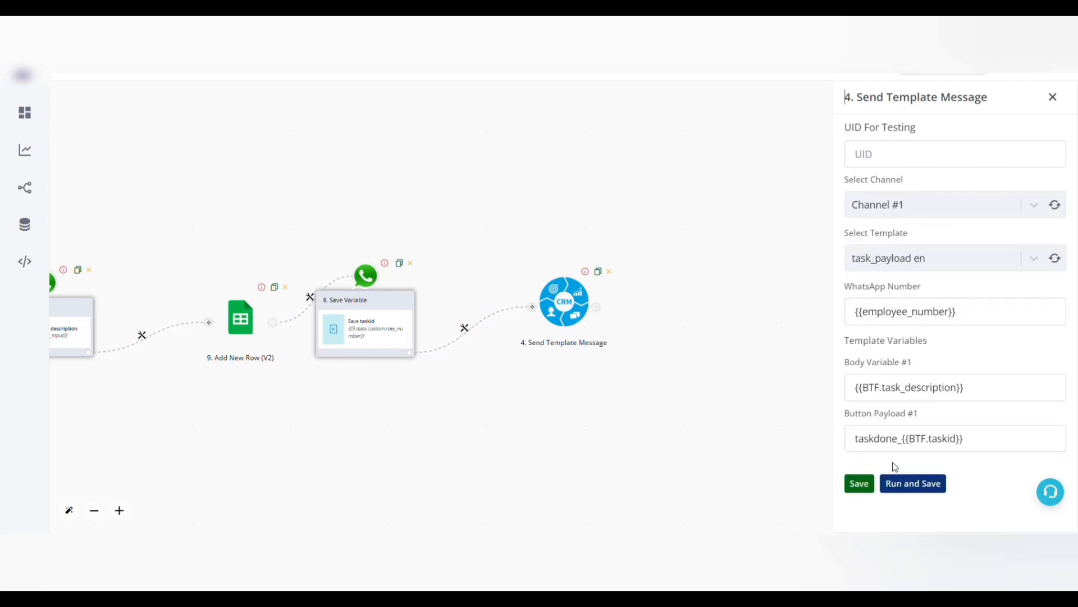
{"action": "left_click_drag", "start_coordinate": [856, 447], "coordinate": [977, 448]}
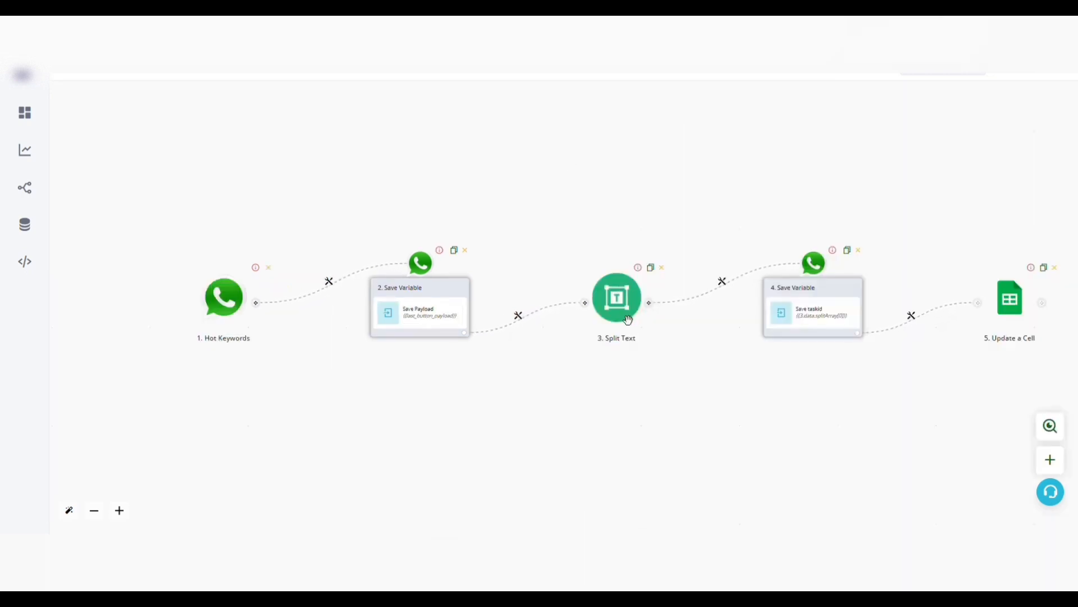
In the Split Text step of the Hot Keywords flow, set the text to taskdone_4 and run the module as a test.
{"action": "left_click", "coordinate": [629, 319]}
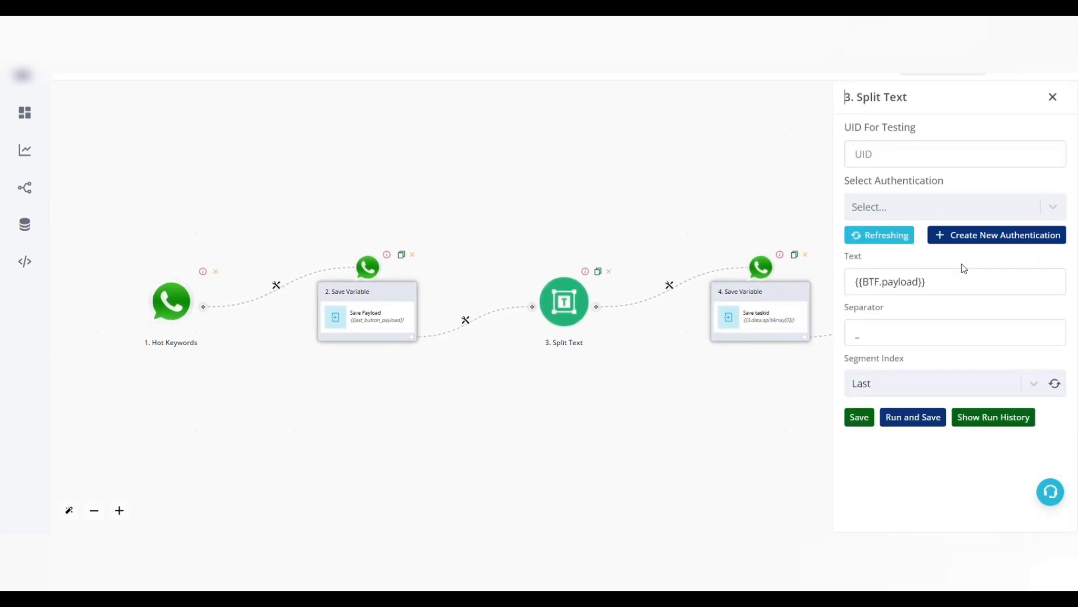
{"action": "left_click", "coordinate": [966, 287]}
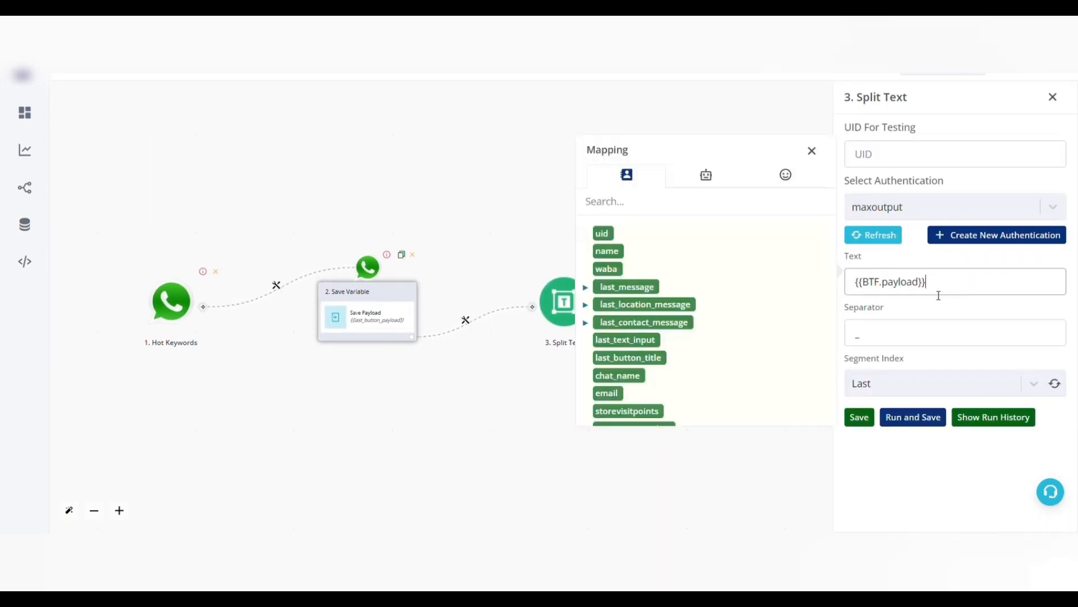
{"action": "left_click", "coordinate": [879, 350]}
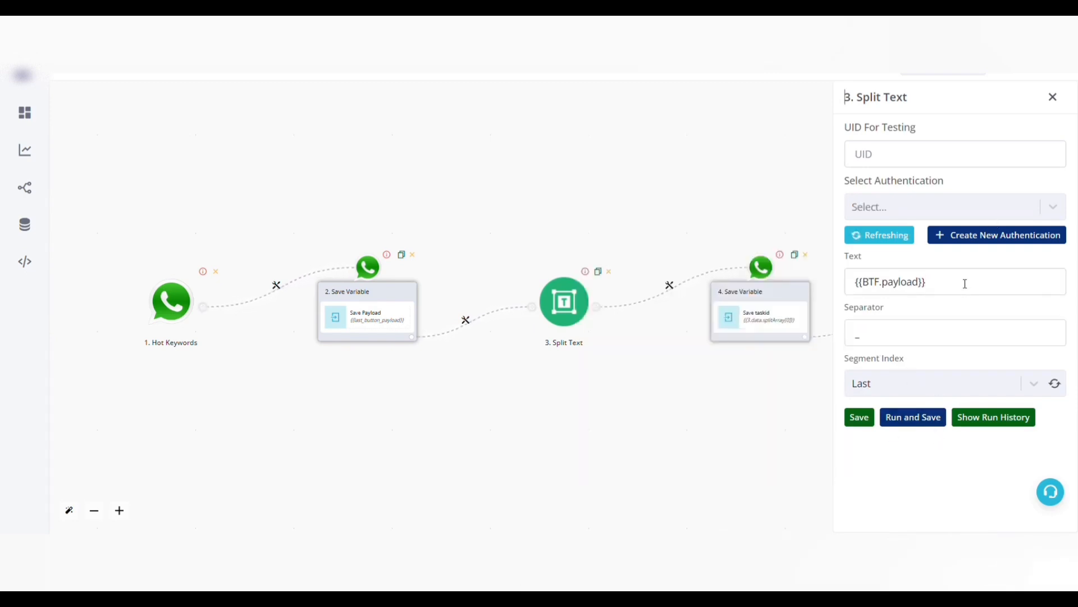
{"action": "left_click", "coordinate": [967, 282]}
{"action": "left_click_drag", "start_coordinate": [965, 284], "coordinate": [854, 289]}
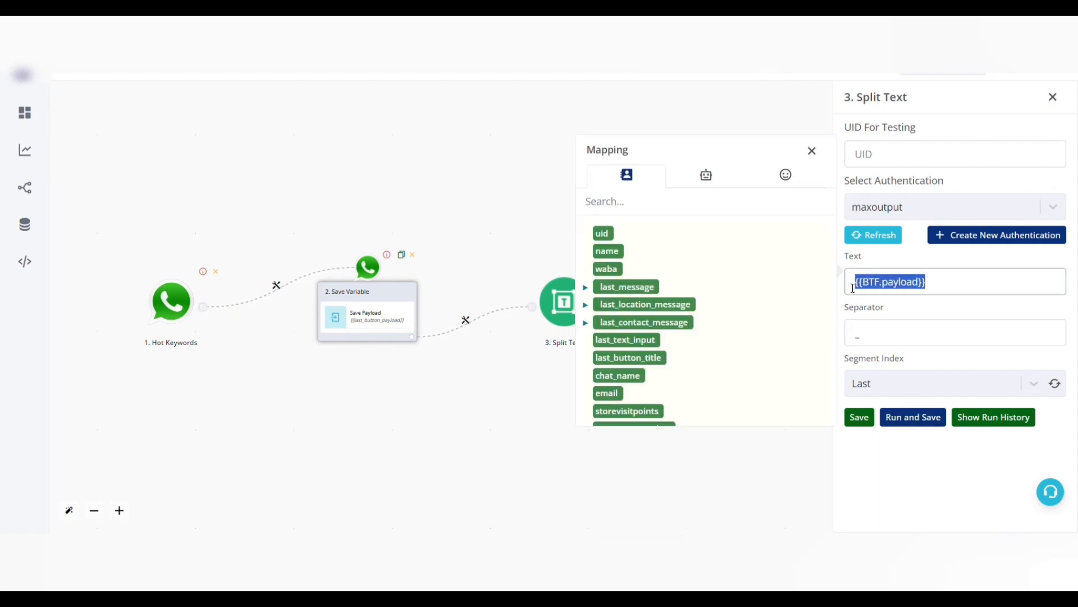
{"action": "type", "text": "taskdone_4"}
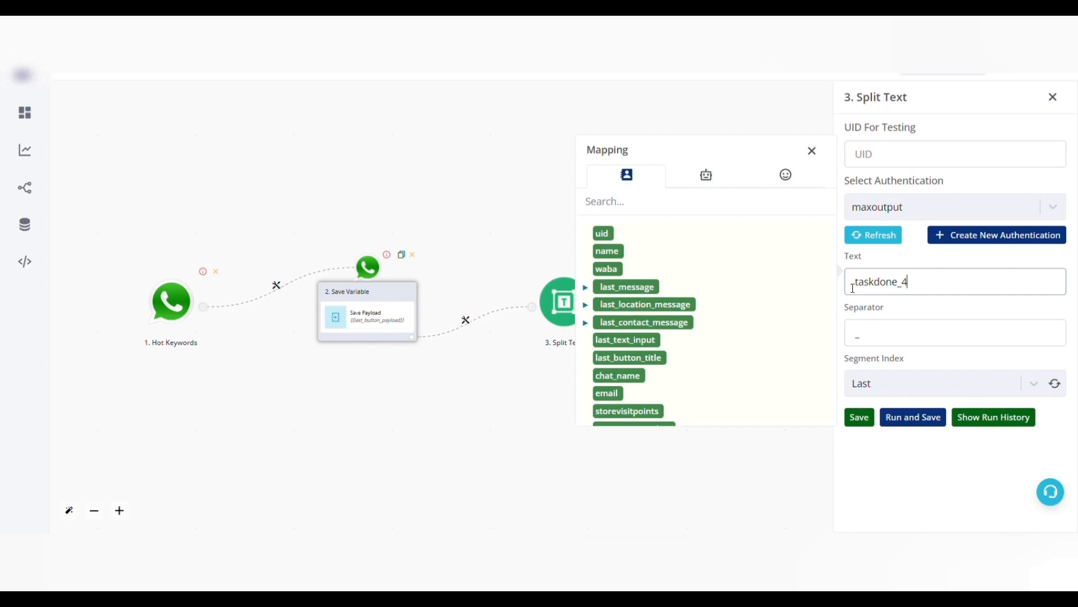
{"action": "left_click", "coordinate": [923, 421]}
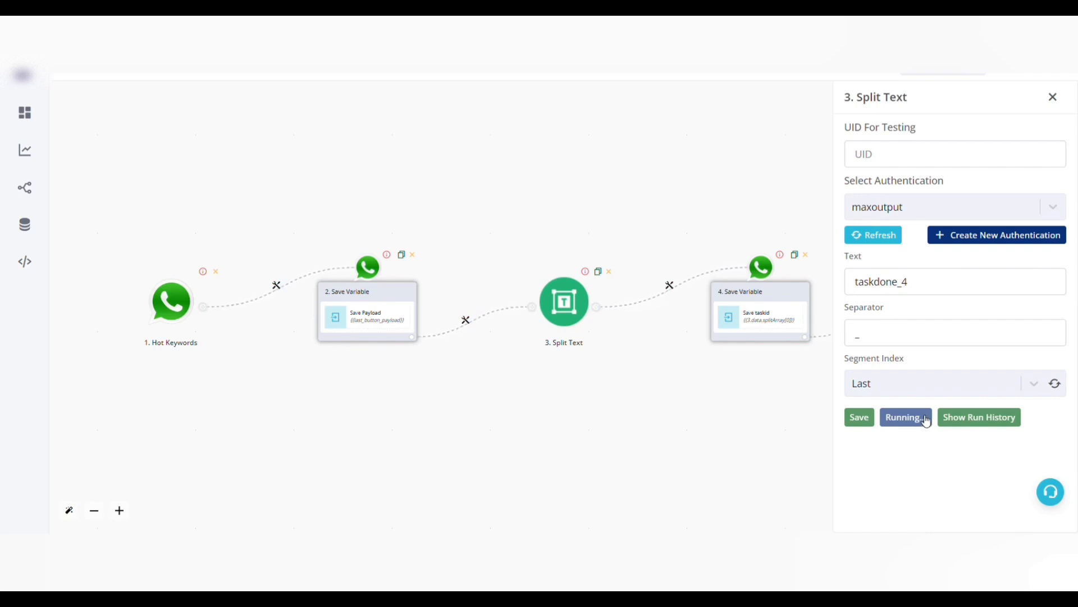
Show the Split Text run history and expand its output down to the splitArray values.
{"action": "left_click", "coordinate": [989, 417]}
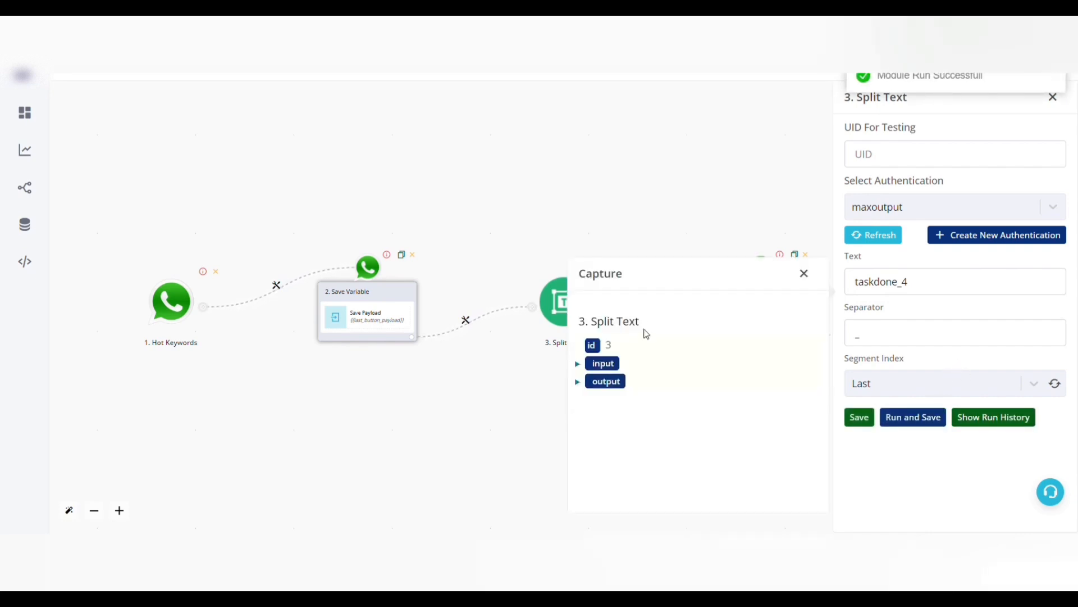
{"action": "left_click", "coordinate": [604, 383]}
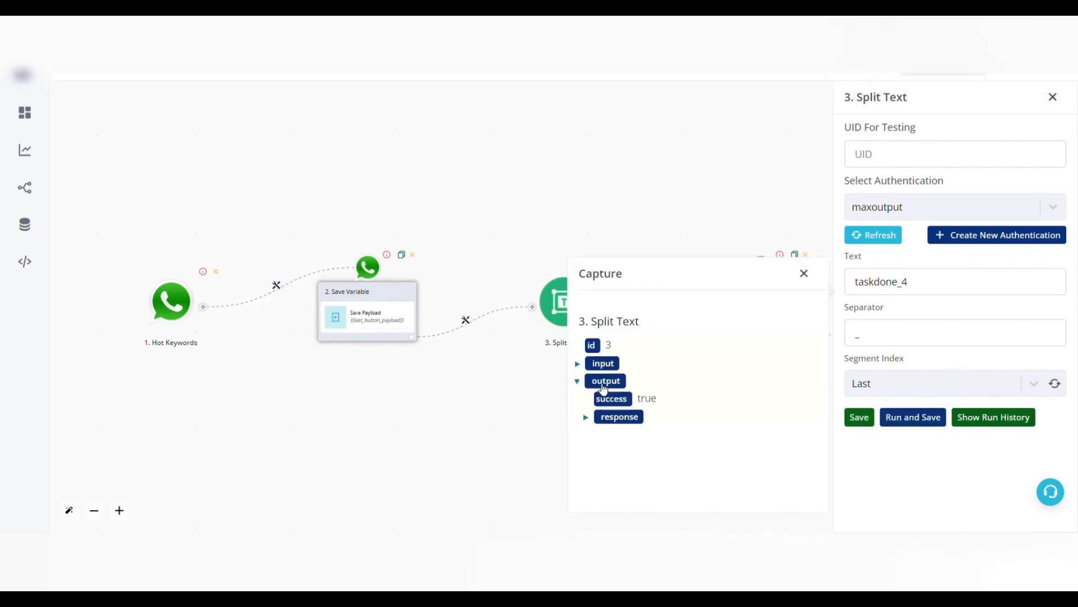
{"action": "left_click", "coordinate": [620, 416]}
{"action": "left_click", "coordinate": [624, 470]}
{"action": "left_click", "coordinate": [639, 487]}
{"action": "scroll", "coordinate": [681, 486], "scroll_direction": "down", "scroll_amount": 1}
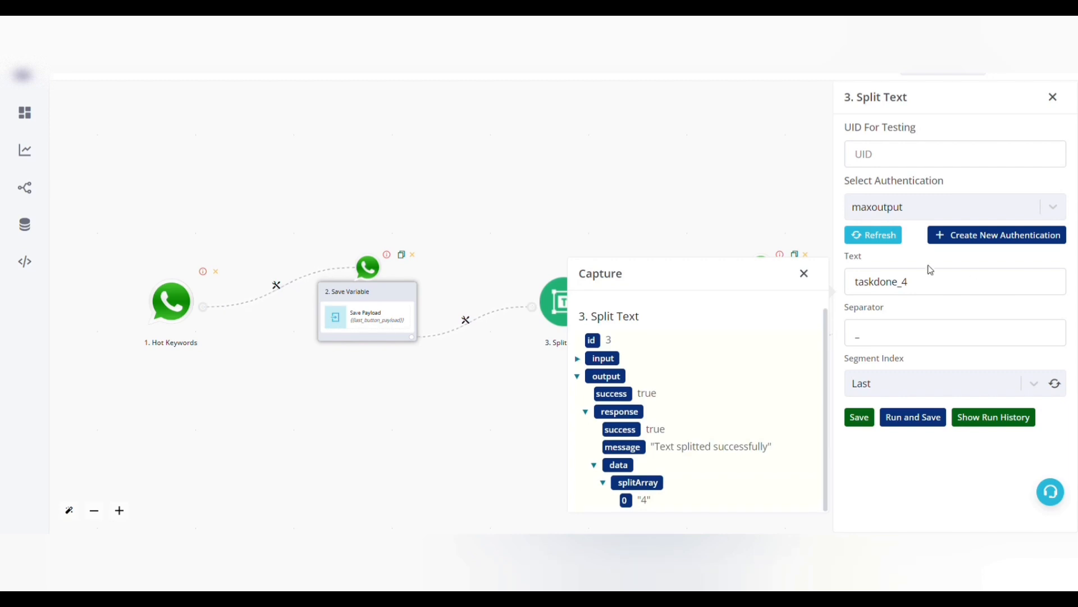
Set the Split Text step's text back to the {{BTF.payload}} variable and save the step.
{"action": "left_click", "coordinate": [931, 283]}
{"action": "left_click", "coordinate": [708, 180]}
{"action": "left_click", "coordinate": [608, 309]}
{"action": "left_click", "coordinate": [860, 417]}
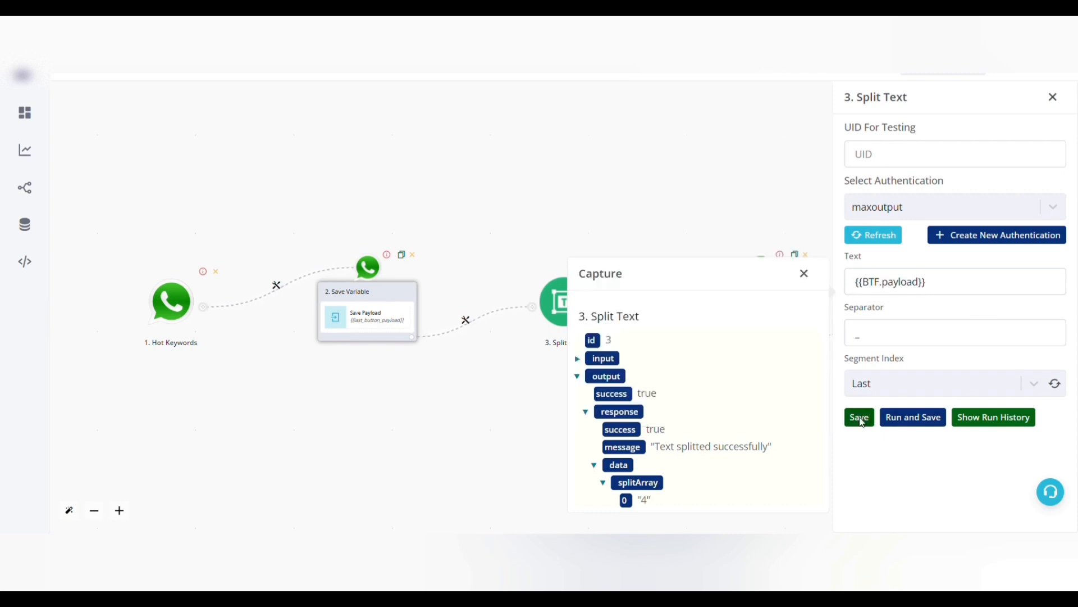
Inspect the Save Variable step for taskid and the Update a Cell step at the end of the flow.
{"action": "scroll", "coordinate": [759, 306], "scroll_direction": "up", "scroll_amount": 5}
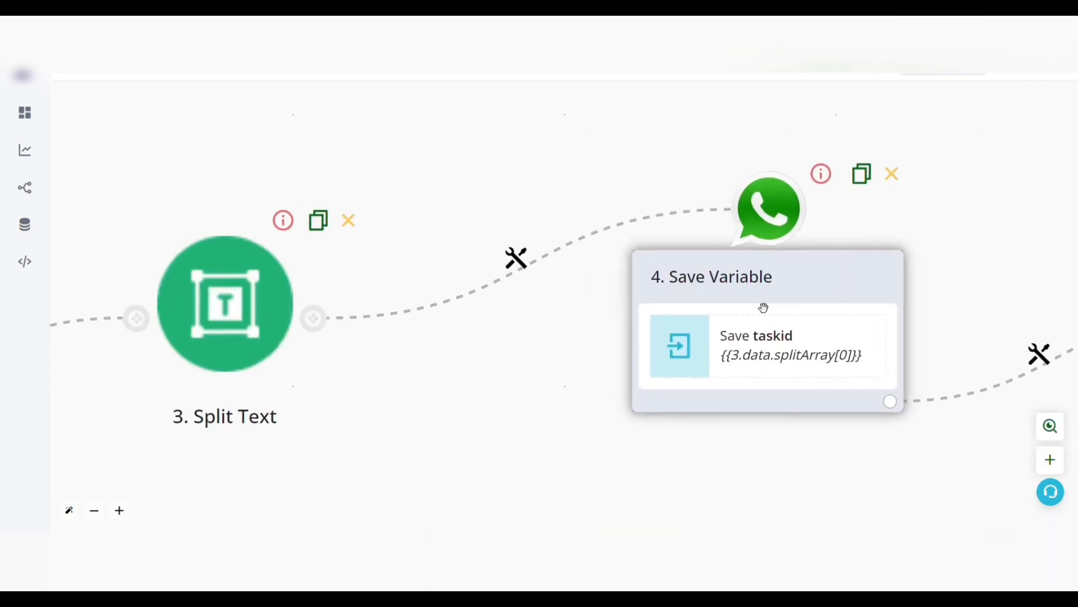
{"action": "left_click_drag", "start_coordinate": [950, 445], "coordinate": [469, 373]}
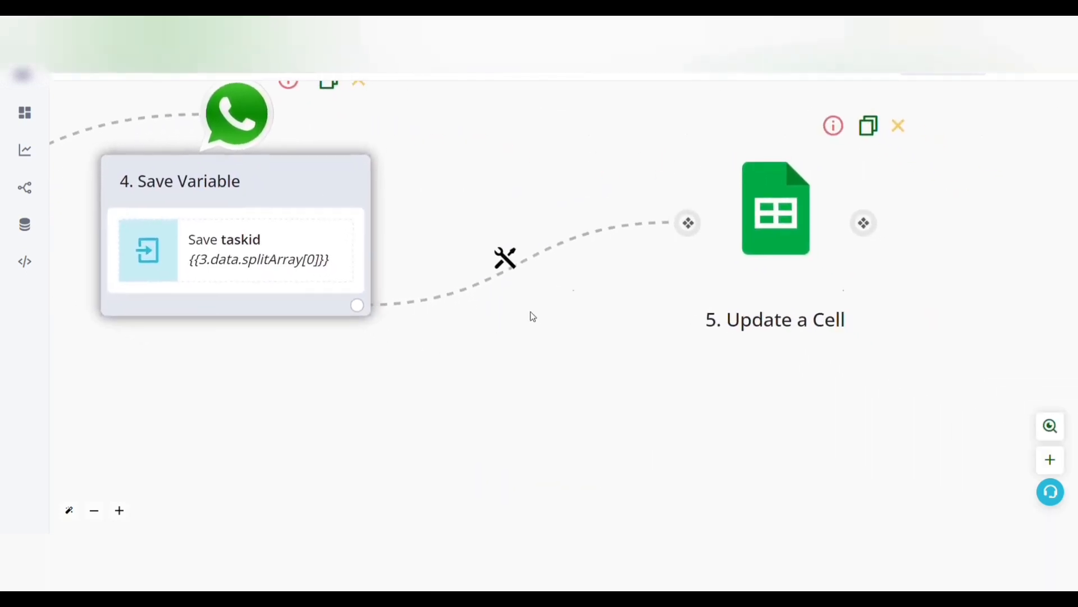
{"action": "scroll", "coordinate": [541, 318], "scroll_direction": "down", "scroll_amount": 5}
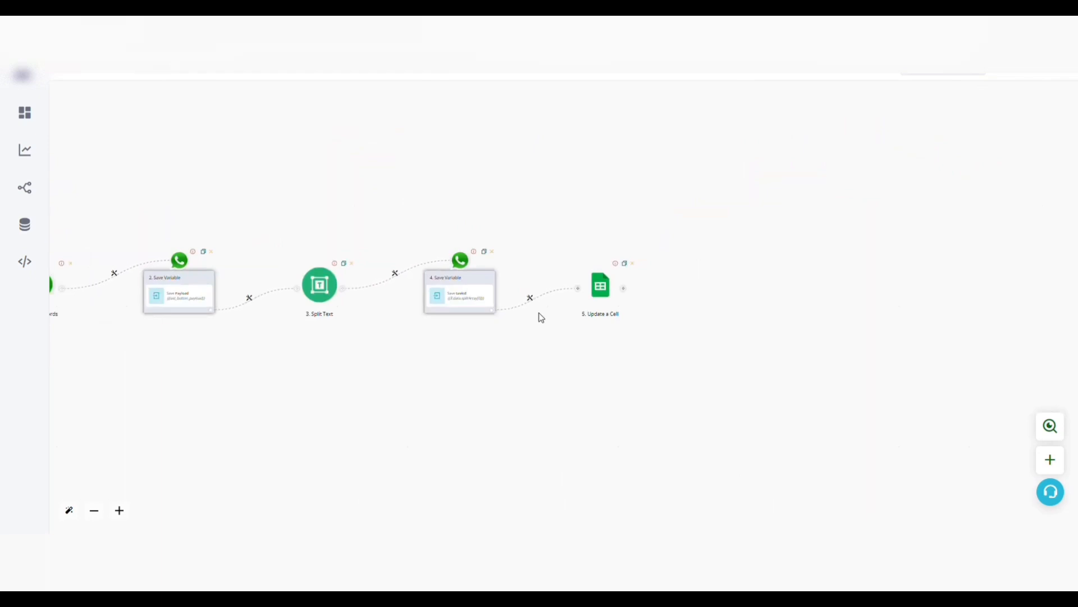
Open the Update a Cell step's Cell setting and examine the Status column's cell addresses in the Button payload Task spreadsheet.
{"action": "left_click", "coordinate": [610, 310]}
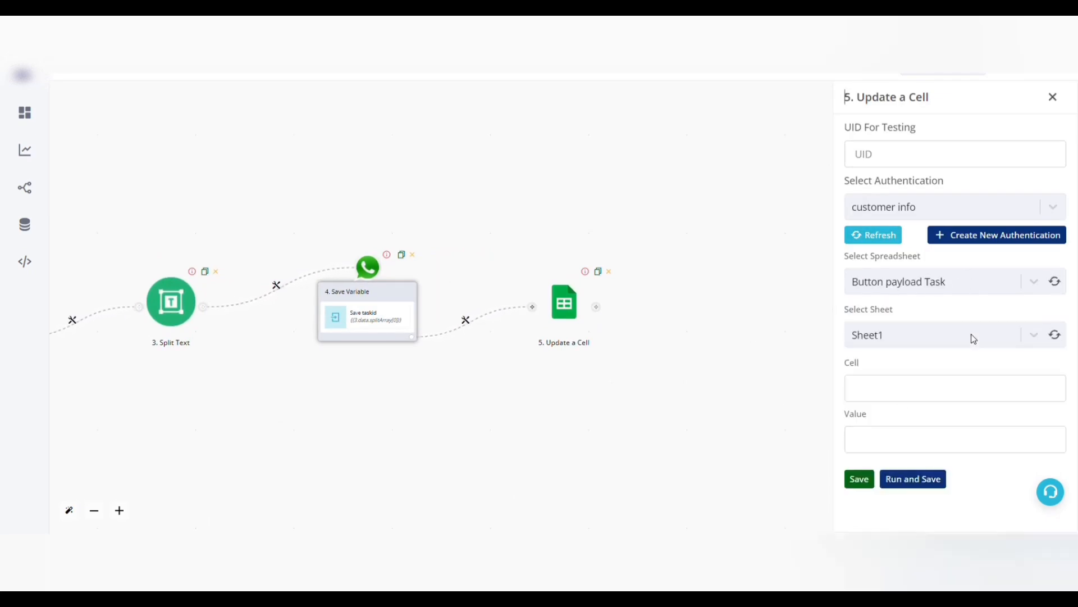
{"action": "left_click", "coordinate": [919, 403]}
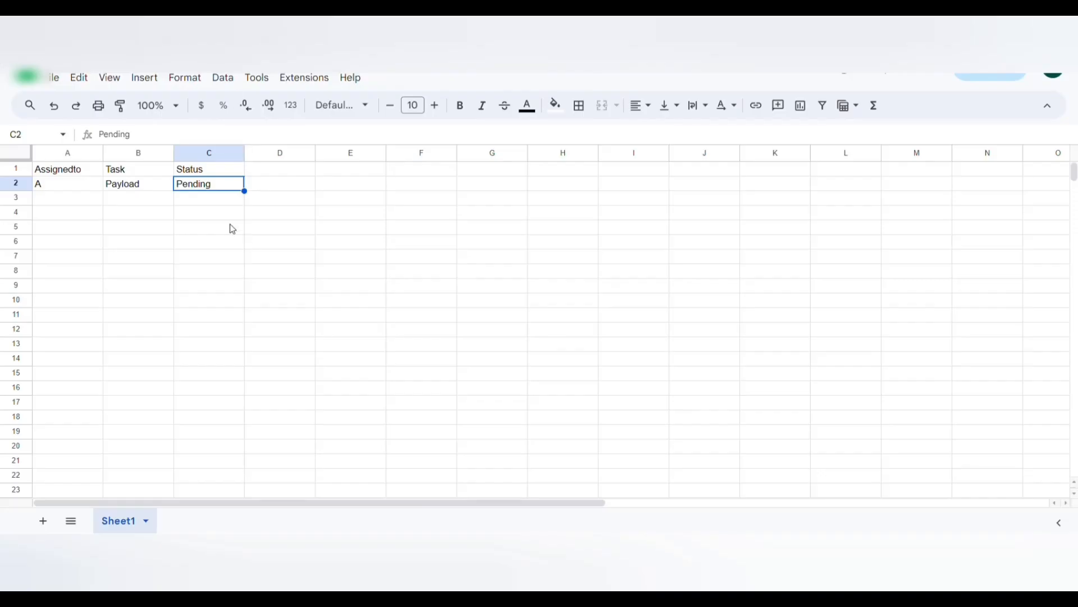
{"action": "left_click", "coordinate": [223, 174]}
{"action": "key", "text": "Down"}
{"action": "key", "text": "Down"}
{"action": "key", "text": "Down"}
{"action": "key", "text": "Down"}
{"action": "key", "text": "Down"}
{"action": "key", "text": "Down"}
{"action": "key", "text": "Down"}
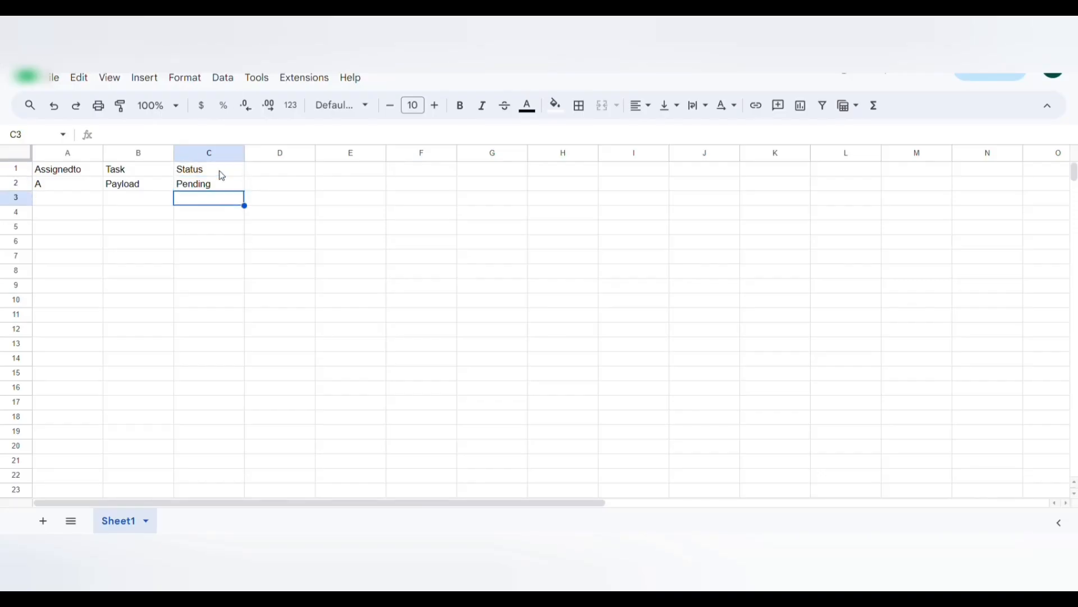
{"action": "key", "text": "Up"}
{"action": "key", "text": "Up"}
{"action": "key", "text": "Up"}
{"action": "key", "text": "Up"}
{"action": "key", "text": "Up"}
{"action": "key", "text": "Up"}
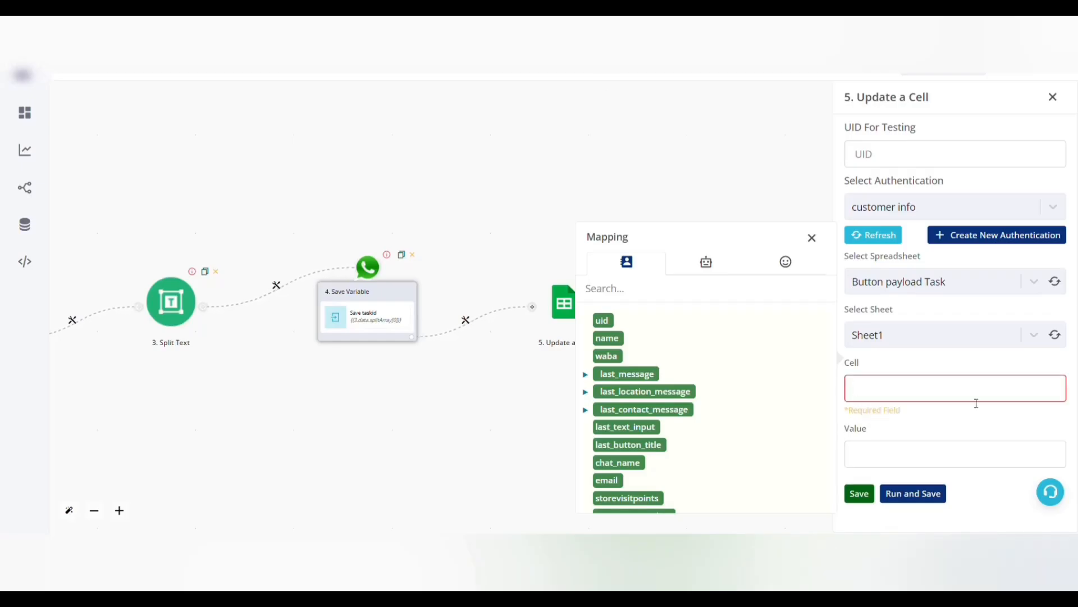
In the Update a Cell step, set the cell to C{{BTF.taskid}} and the value to Done, and save the step.
{"action": "type", "text": "C"}
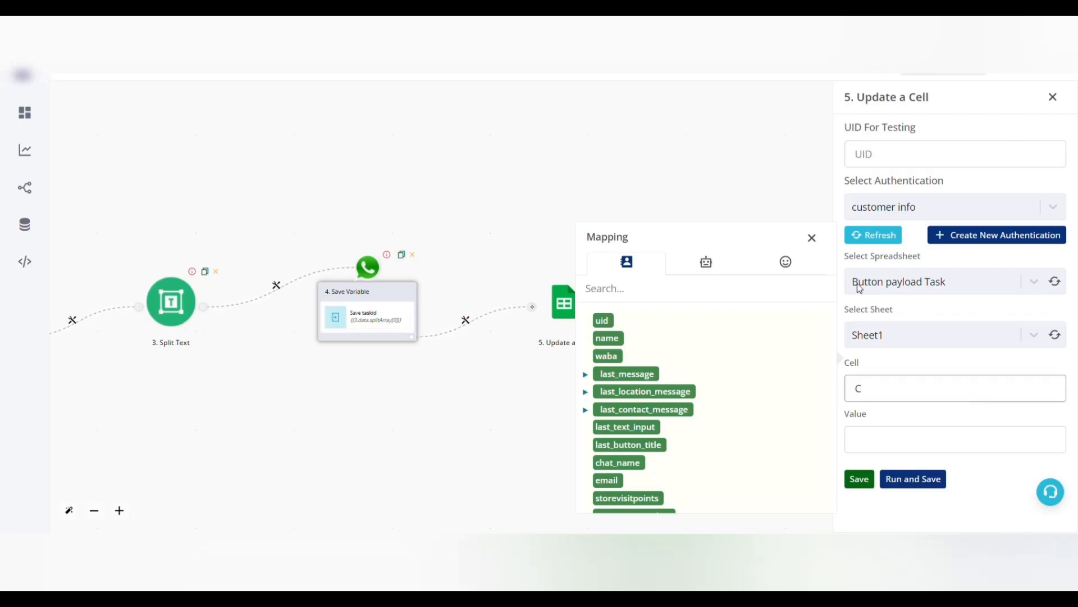
{"action": "left_click", "coordinate": [718, 262]}
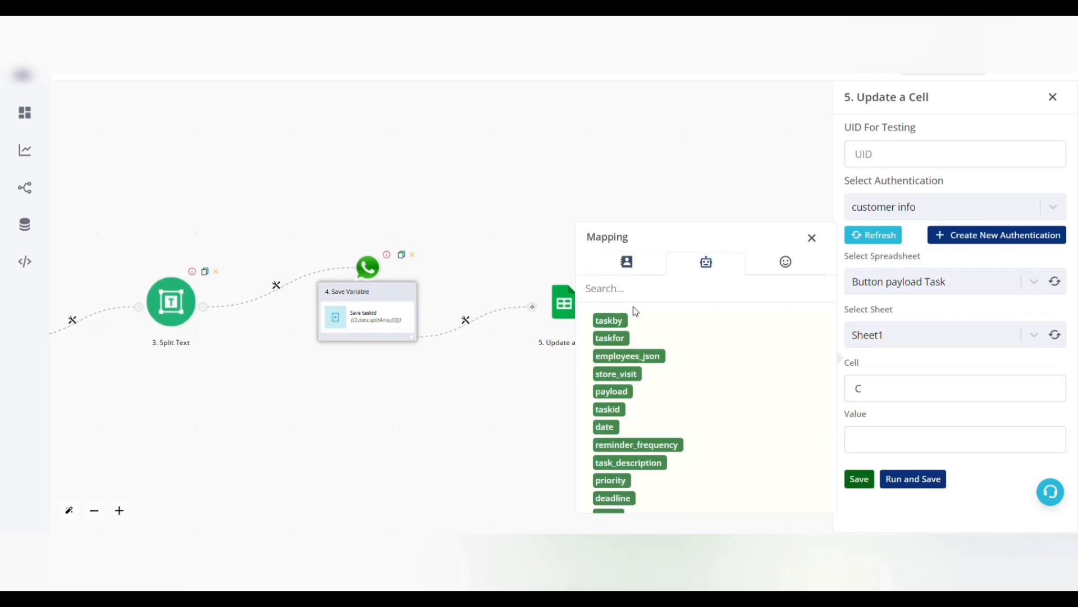
{"action": "left_click", "coordinate": [617, 416]}
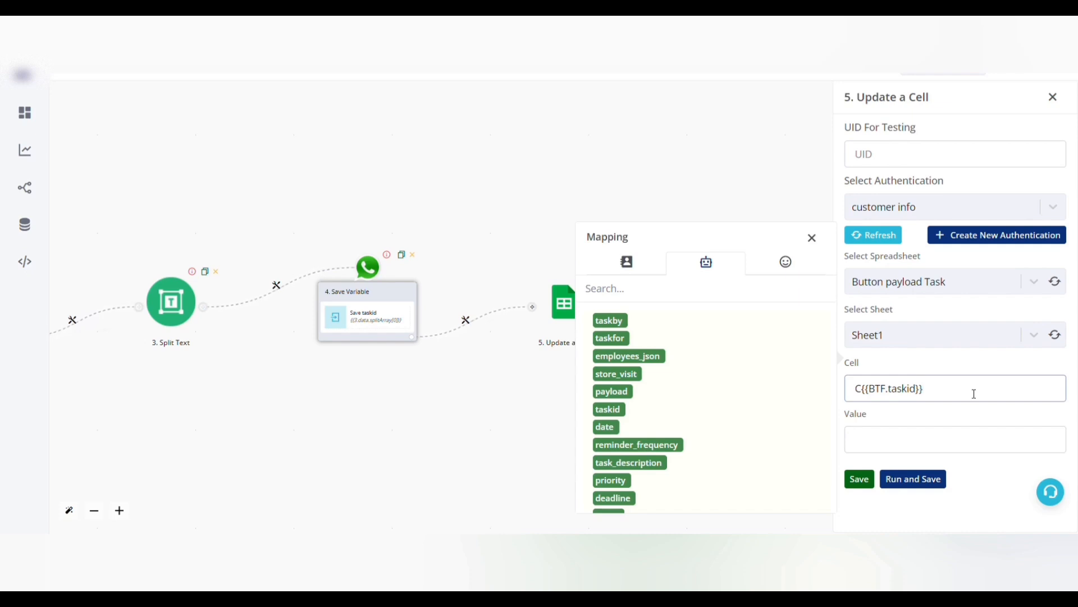
{"action": "left_click", "coordinate": [929, 441]}
{"action": "type", "text": "Done"}
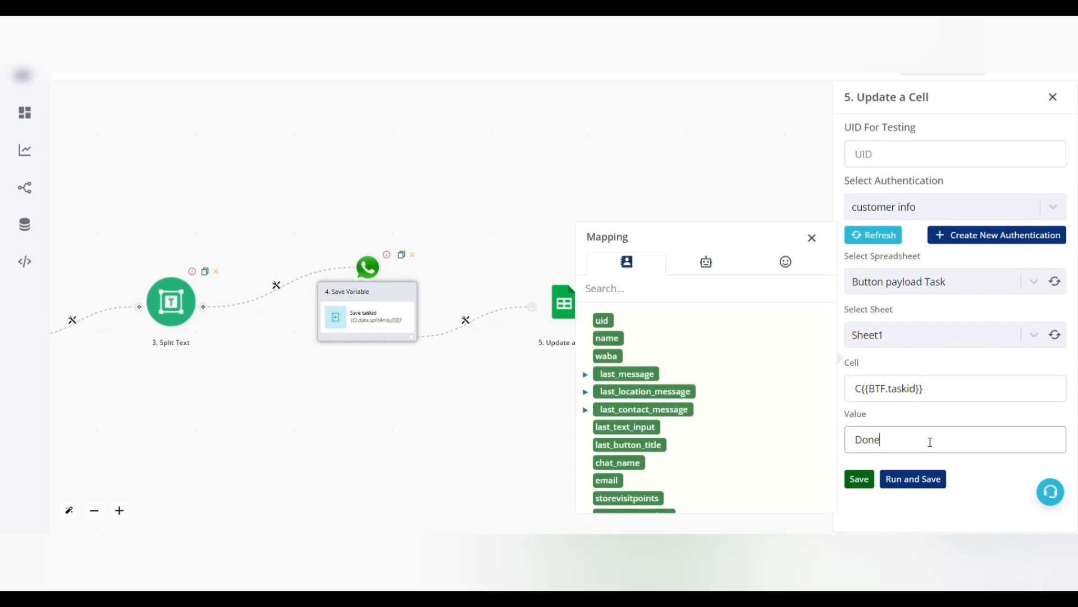
{"action": "left_click", "coordinate": [859, 478]}
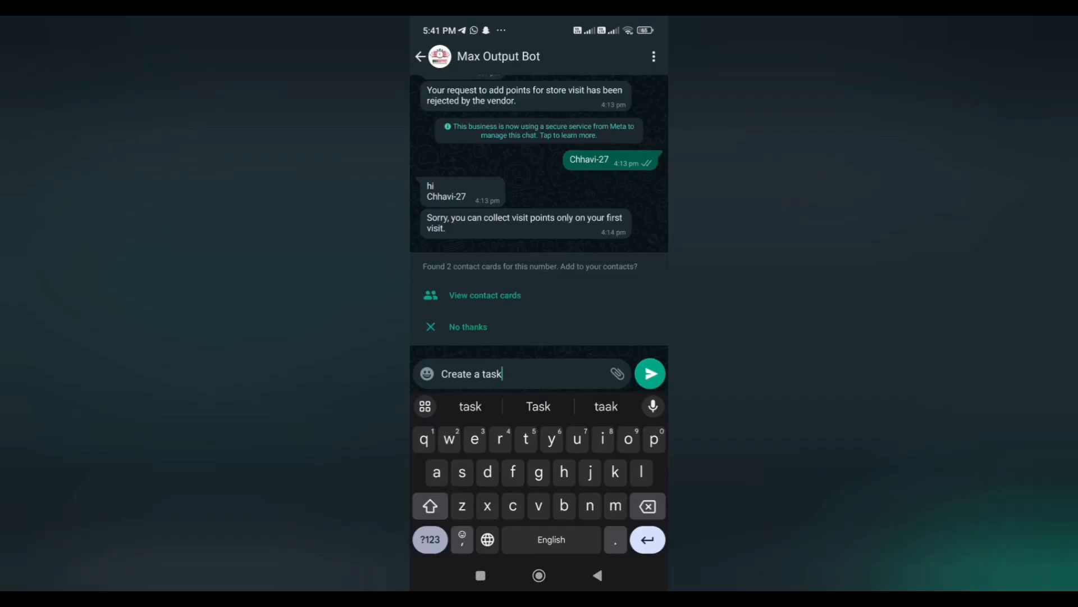
Send "Create a task" to Max Output Bot in WhatsApp and assign the task "Check bots working" to B.
{"action": "left_click", "coordinate": [651, 374]}
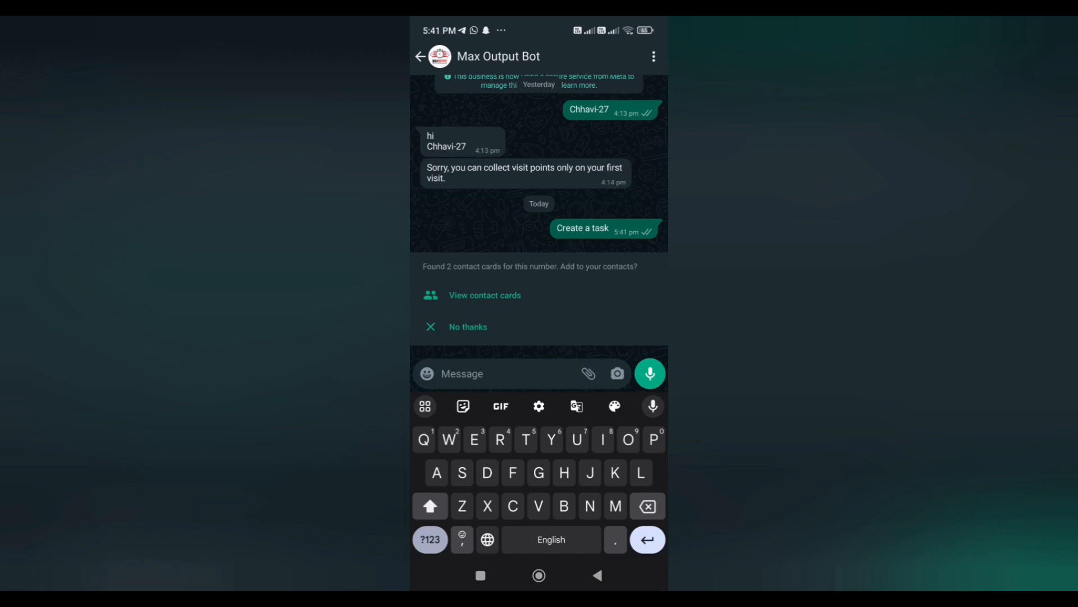
{"action": "left_click", "coordinate": [506, 199]}
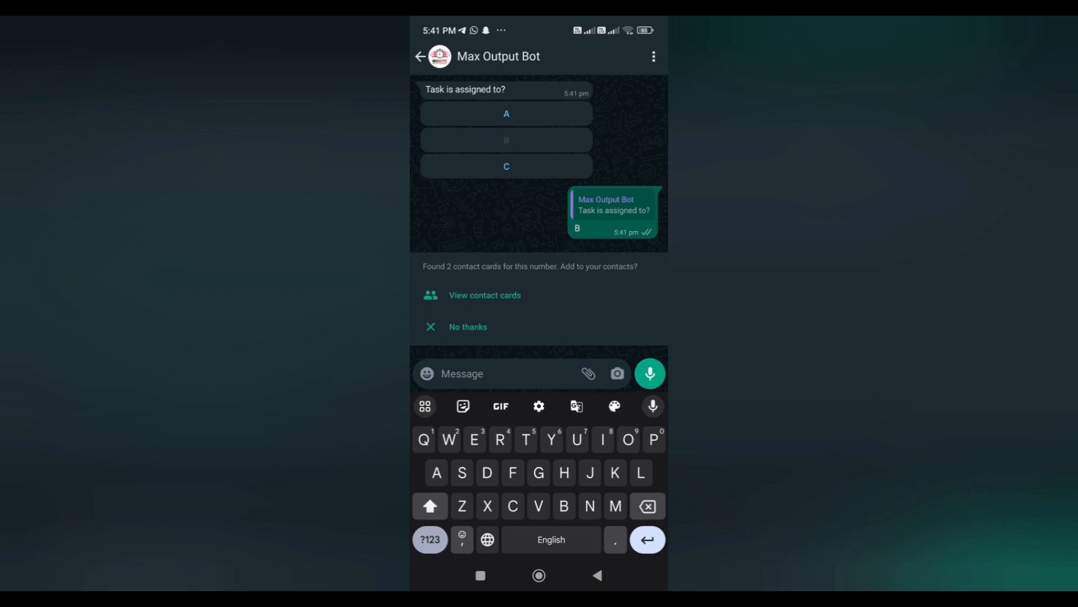
{"action": "left_click", "coordinate": [430, 540]}
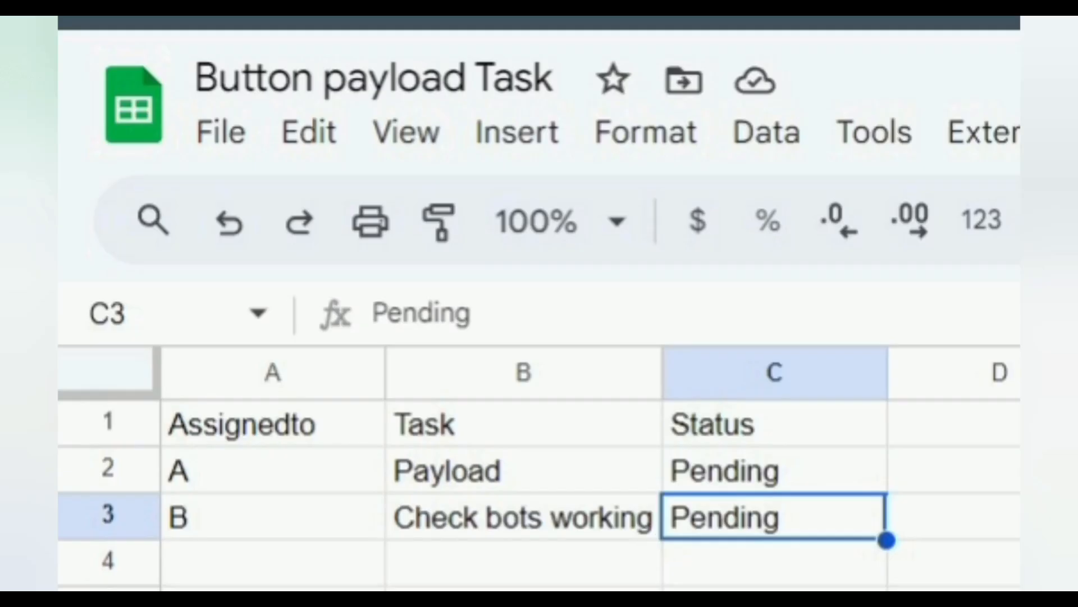